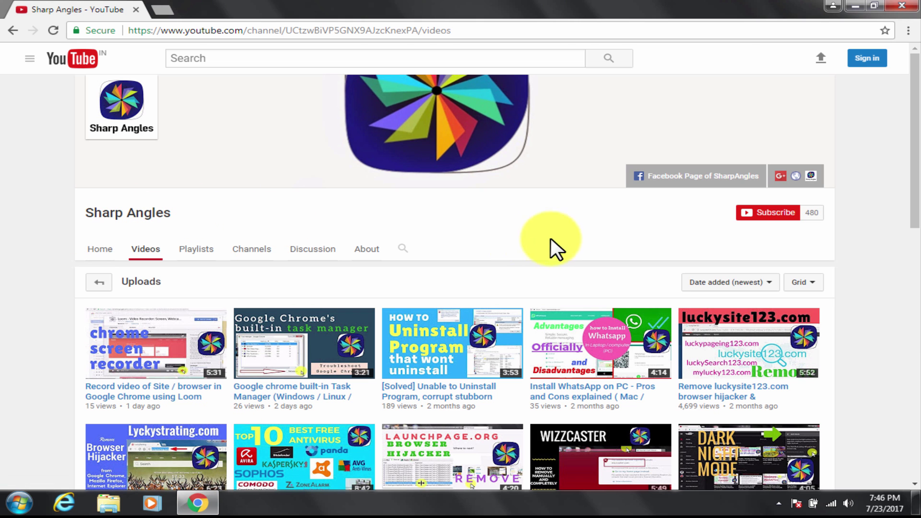
{"action": "scroll", "coordinate": [438, 329], "scroll_direction": "down", "scroll_amount": 6}
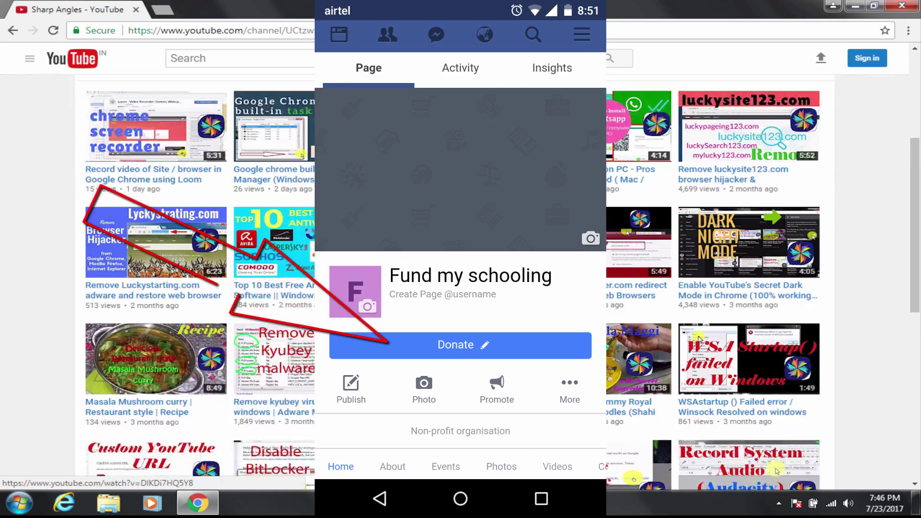
{"action": "scroll", "coordinate": [189, 460], "scroll_direction": "down", "scroll_amount": 1}
{"action": "scroll", "coordinate": [188, 460], "scroll_direction": "up", "scroll_amount": 3}
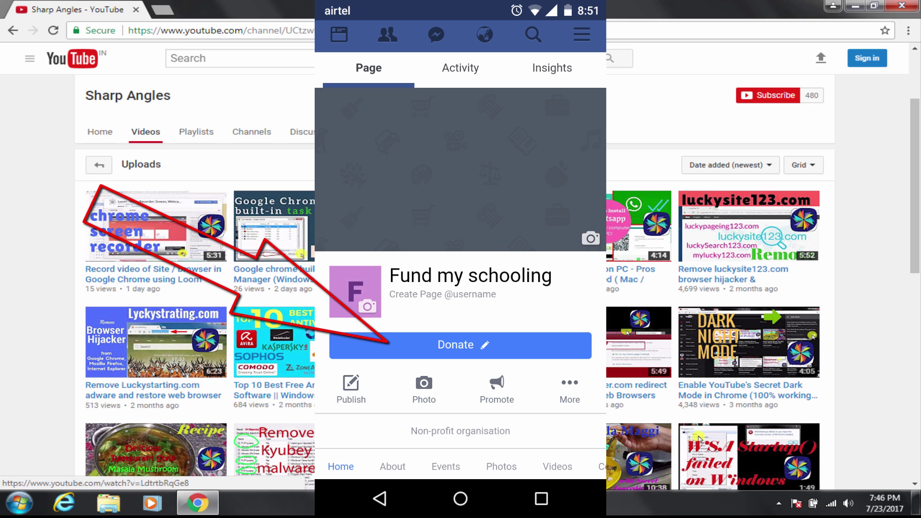
{"action": "scroll", "coordinate": [624, 383], "scroll_direction": "down", "scroll_amount": 3}
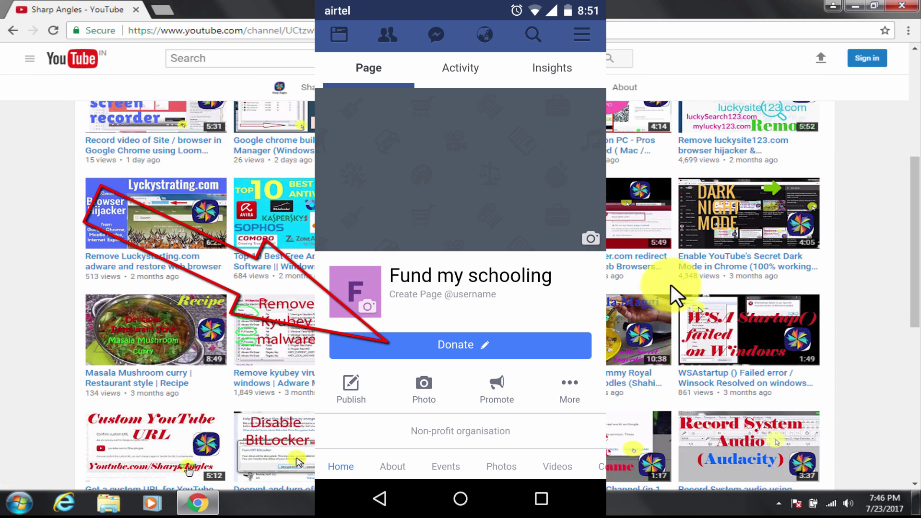
{"action": "scroll", "coordinate": [668, 294], "scroll_direction": "up", "scroll_amount": 3}
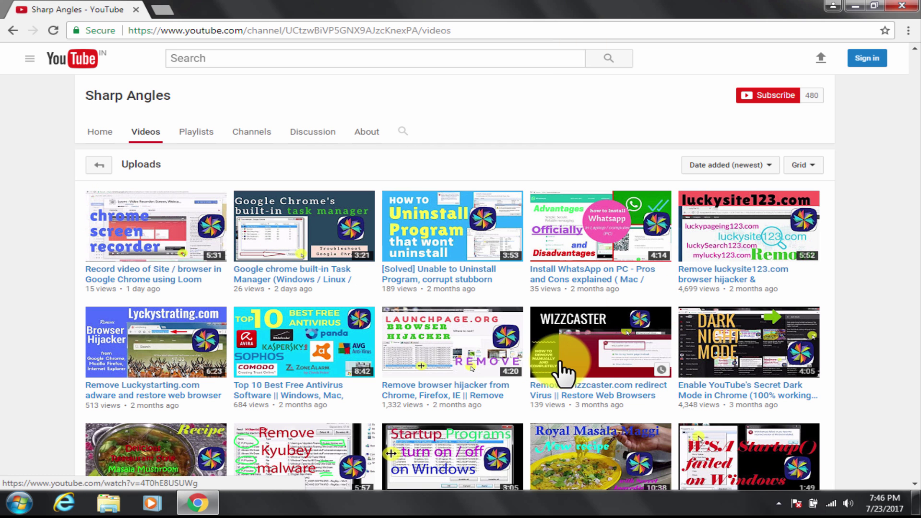
{"action": "scroll", "coordinate": [595, 295], "scroll_direction": "up", "scroll_amount": 3}
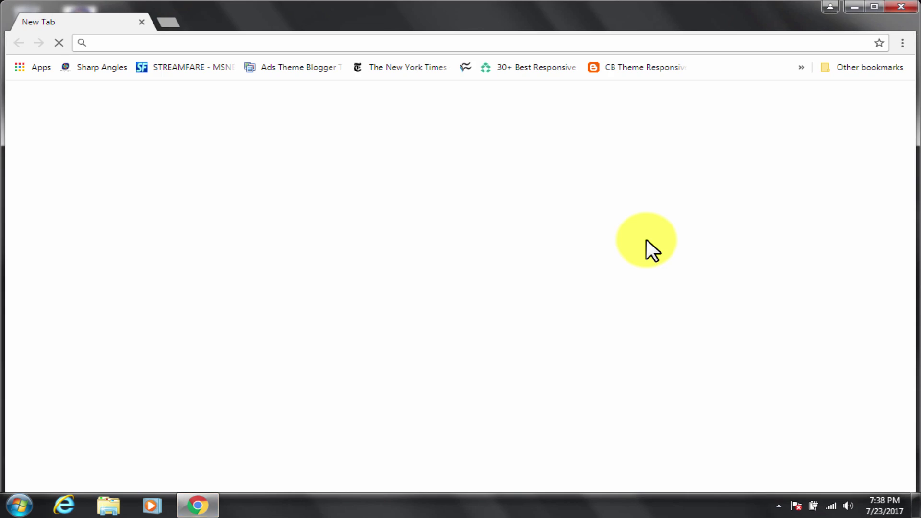
Open the Facebook website in a new browser window
{"action": "type", "text": "face"}
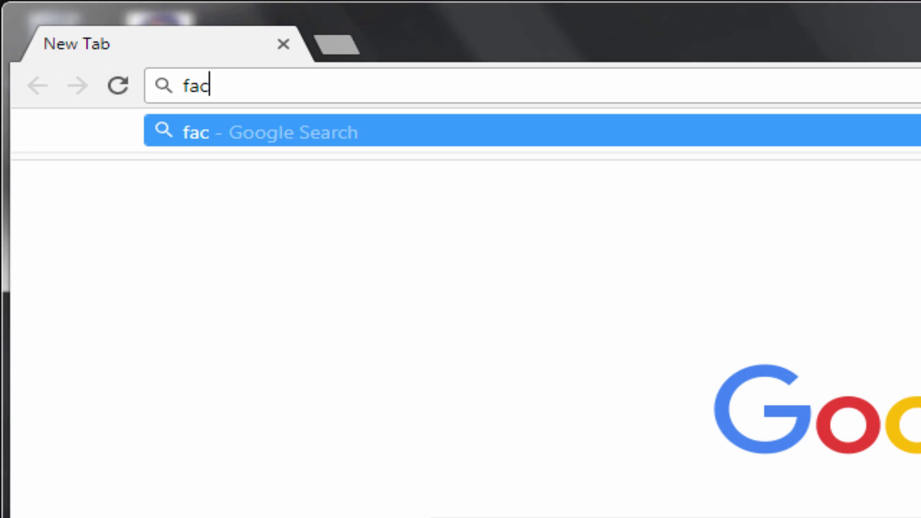
{"action": "type", "text": "book"}
{"action": "key", "text": "Return"}
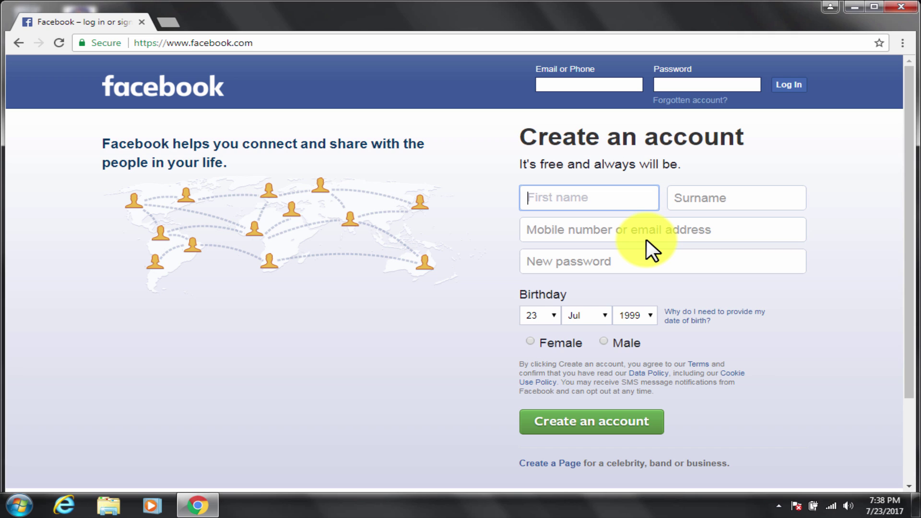
Log in to Facebook with the saved username and the account password
{"action": "key", "text": "shift+Tab"}
{"action": "key", "text": "Down"}
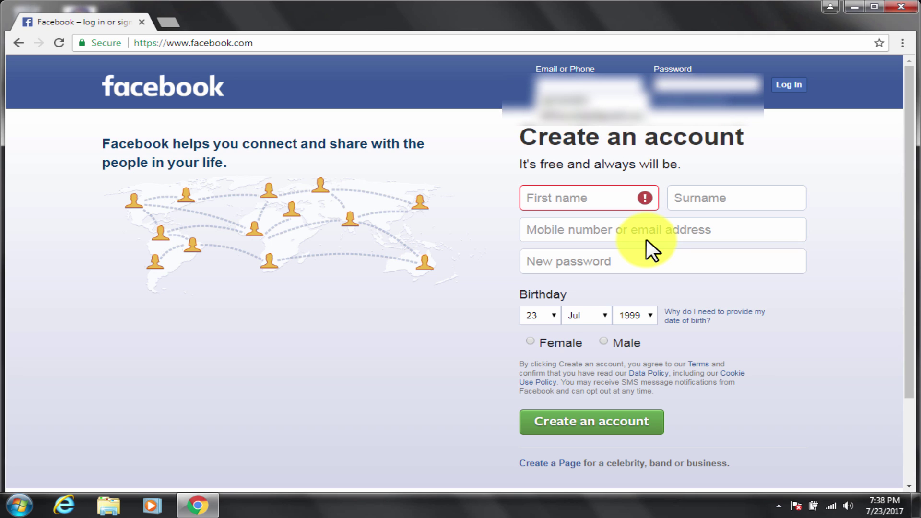
{"action": "key", "text": "Down"}
{"action": "key", "text": "Return"}
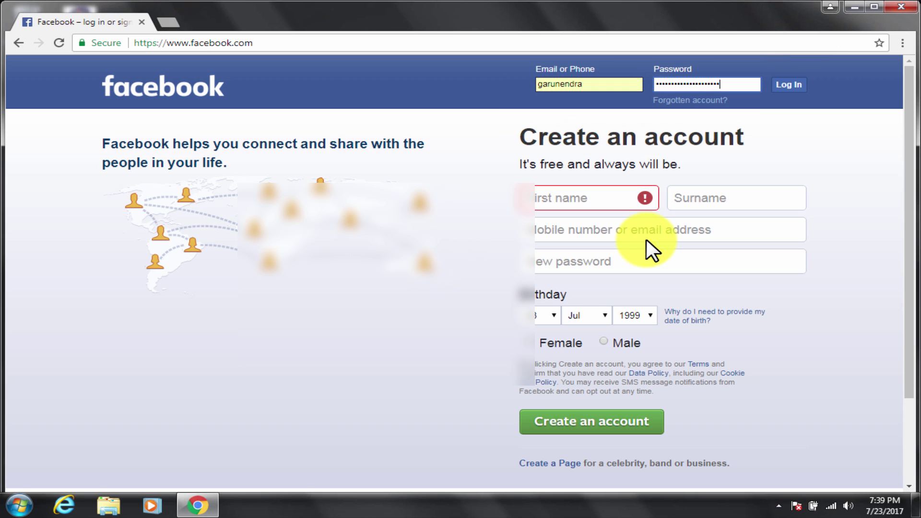
{"action": "key", "text": "Return"}
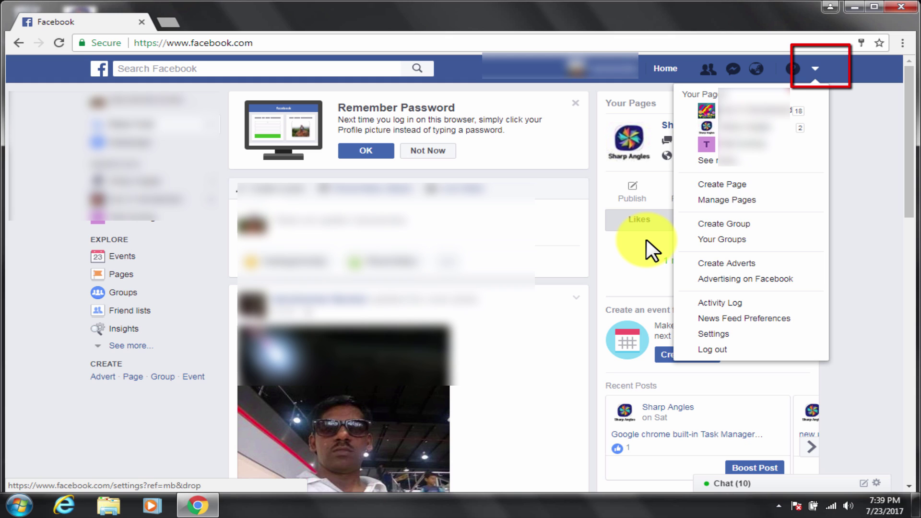
Start creating a new Facebook page from the account options
{"action": "key", "text": "Tab"}
{"action": "key", "text": "Tab"}
{"action": "key", "text": "Tab"}
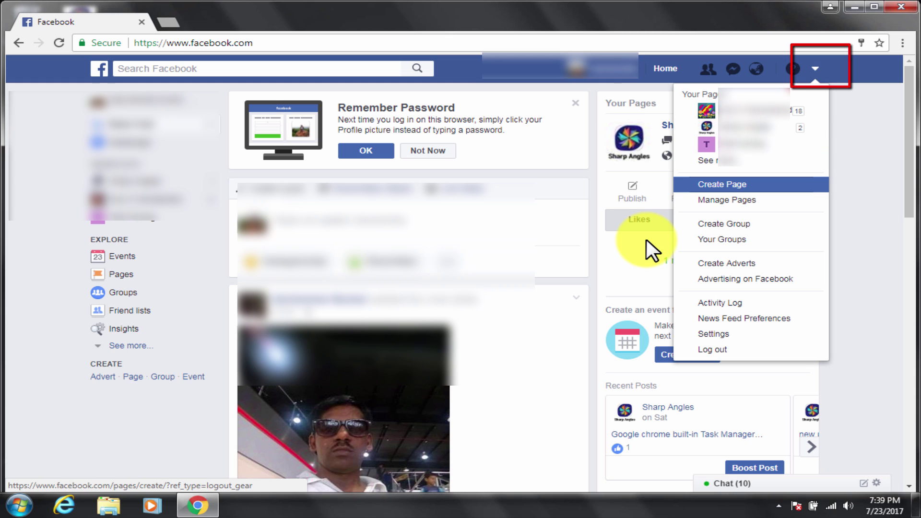
{"action": "key", "text": "Return"}
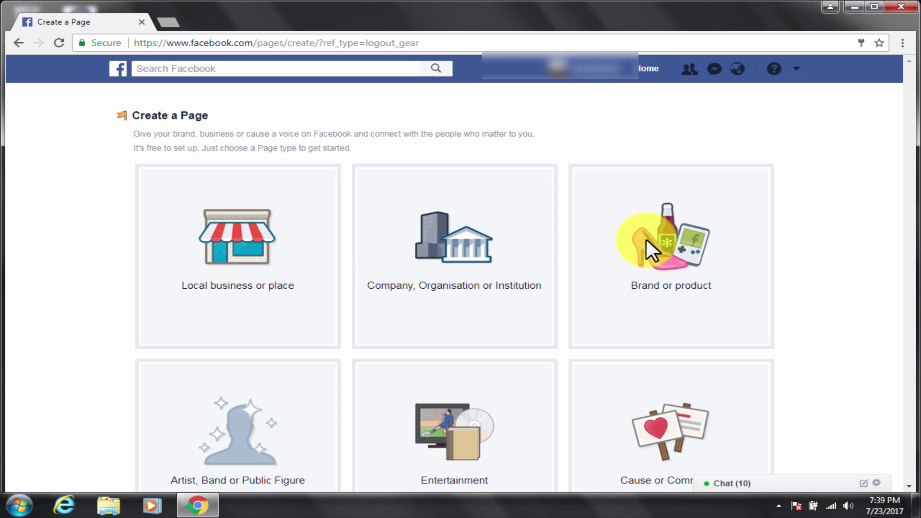
Choose Company, Organisation or Institution as the page type and enter "fund my schooling" as the company name
{"action": "scroll", "coordinate": [647, 240], "scroll_direction": "down", "scroll_amount": 3}
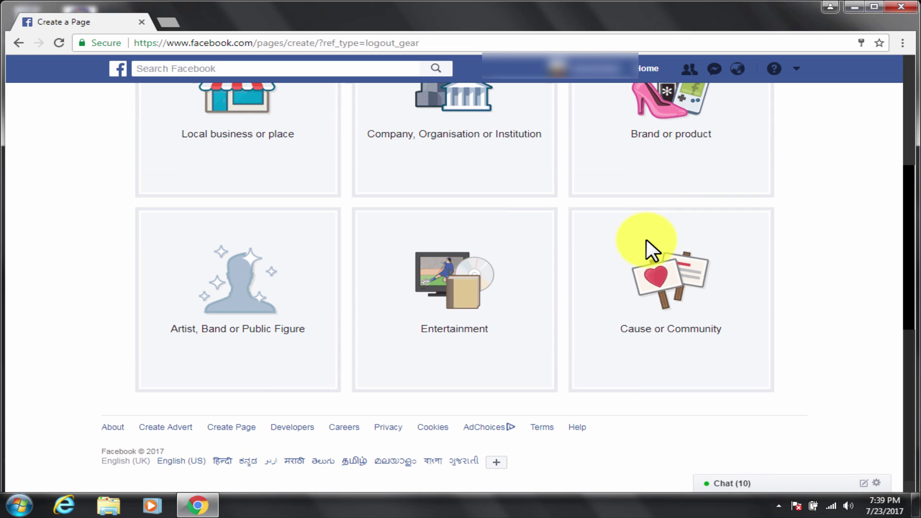
{"action": "scroll", "coordinate": [647, 239], "scroll_direction": "up", "scroll_amount": 3}
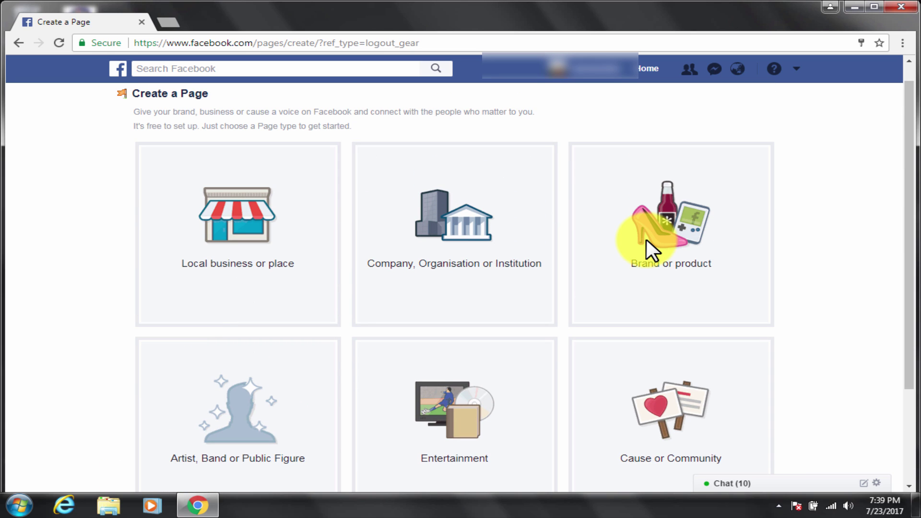
{"action": "scroll", "coordinate": [647, 239], "scroll_direction": "down", "scroll_amount": 3}
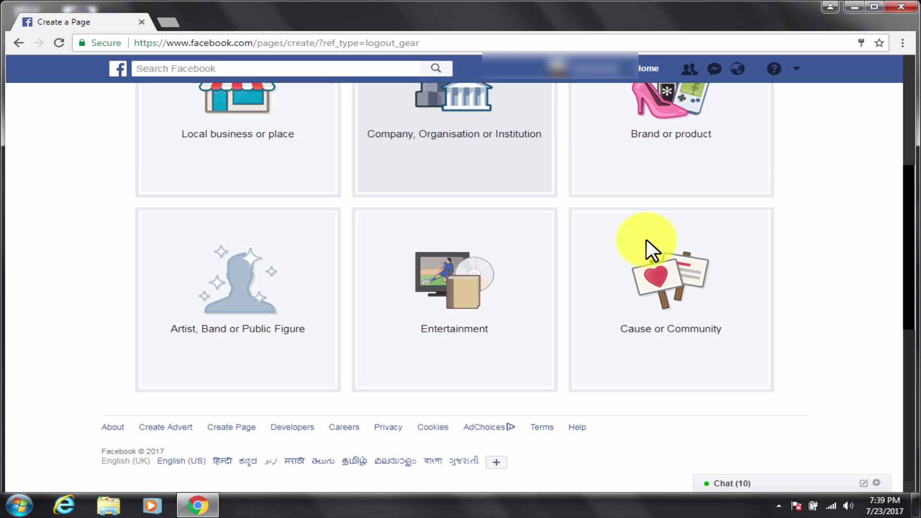
{"action": "scroll", "coordinate": [647, 239], "scroll_direction": "up", "scroll_amount": 2}
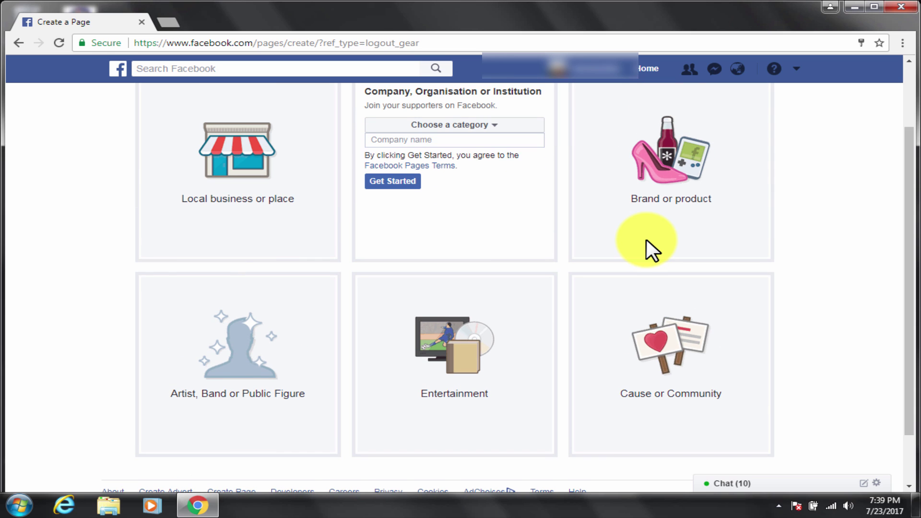
{"action": "left_click", "coordinate": [456, 138]}
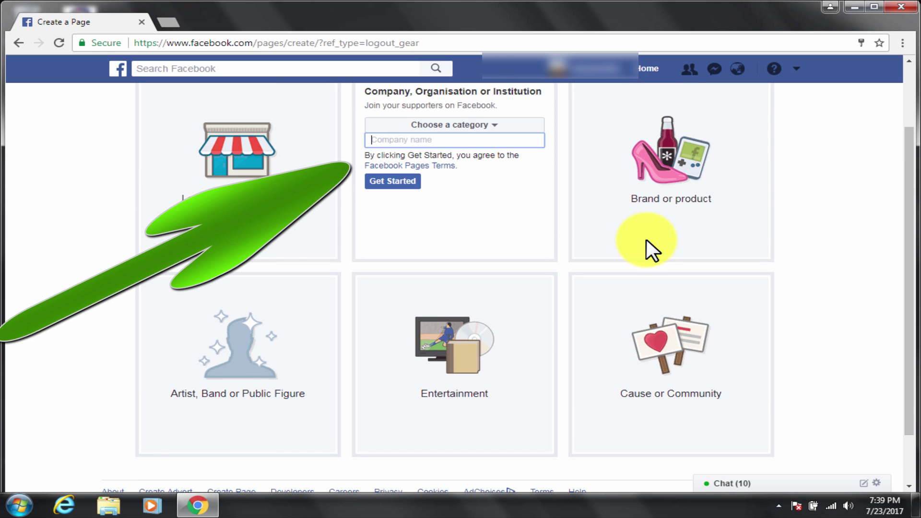
{"action": "type", "text": "fund my schooling"}
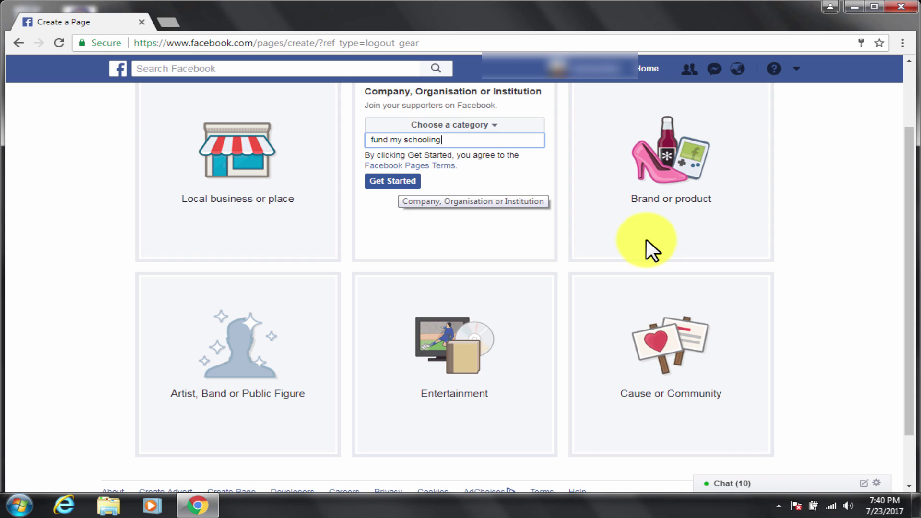
{"action": "key", "text": "Return"}
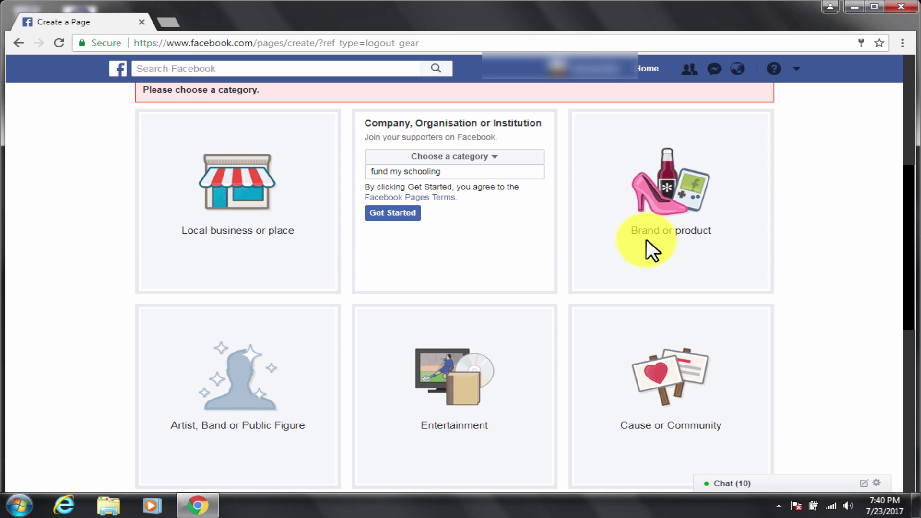
Set the page category to Non-profit organisation and create the page with the suggested name "Fund my schooling"
{"action": "key", "text": "shift+Tab"}
{"action": "key", "text": "Return"}
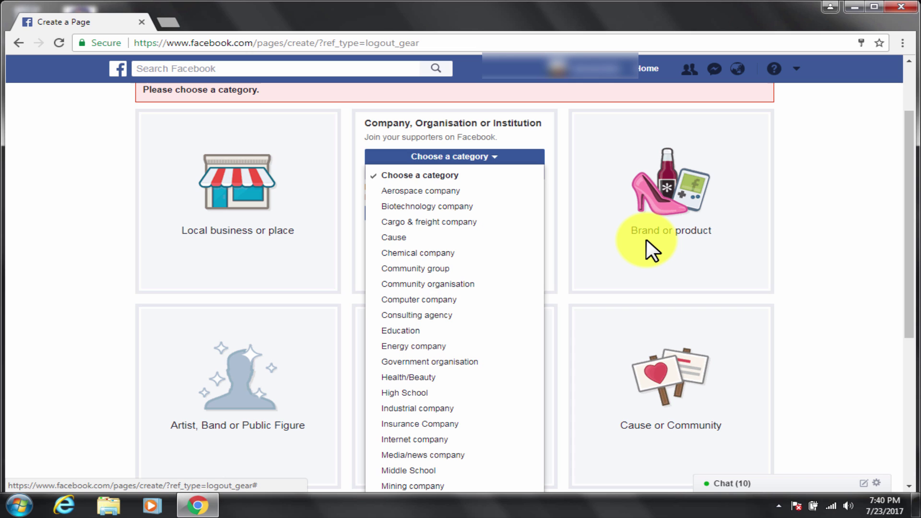
{"action": "key", "text": "Down"}
{"action": "key", "text": "Down"}
{"action": "key", "text": "Down"}
{"action": "key", "text": "Down"}
{"action": "key", "text": "Down"}
{"action": "key", "text": "Down"}
{"action": "key", "text": "Down"}
{"action": "key", "text": "Down"}
{"action": "key", "text": "Down"}
{"action": "key", "text": "Down"}
{"action": "key", "text": "Down"}
{"action": "key", "text": "Down"}
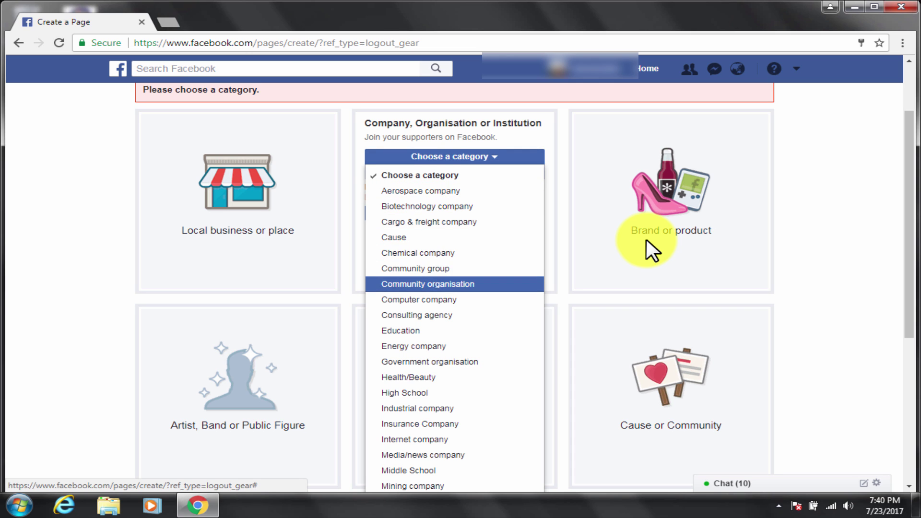
{"action": "key", "text": "Down"}
{"action": "key", "text": "Down"}
{"action": "key", "text": "Down"}
{"action": "key", "text": "Down"}
{"action": "key", "text": "Down"}
{"action": "key", "text": "Down"}
{"action": "key", "text": "Down"}
{"action": "key", "text": "Down"}
{"action": "key", "text": "Down"}
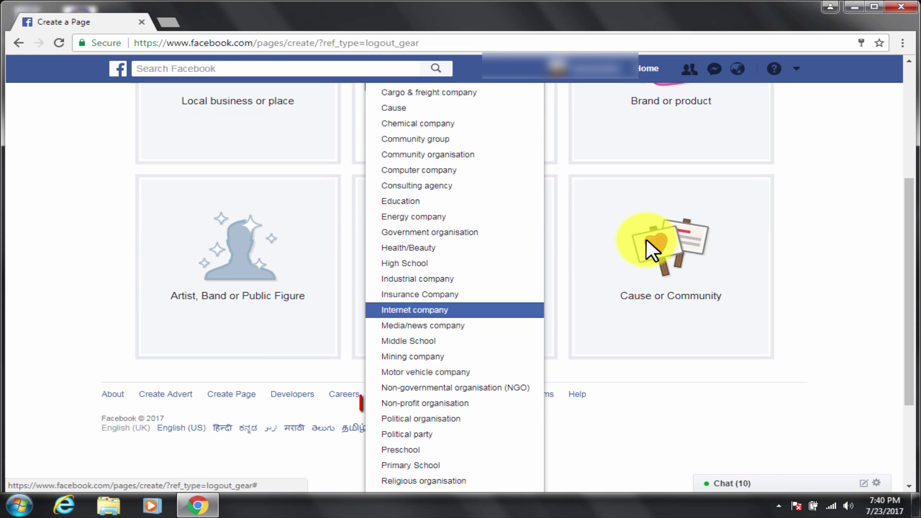
{"action": "key", "text": "Down"}
{"action": "key", "text": "Down"}
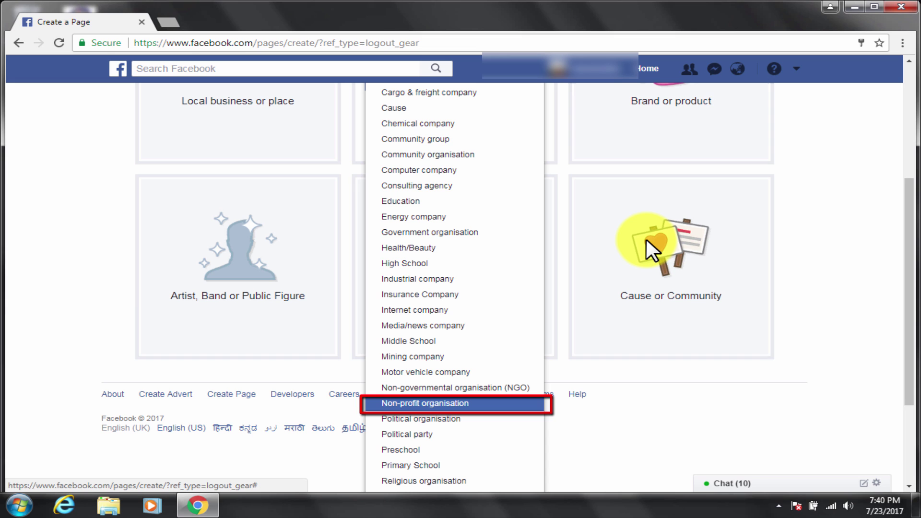
{"action": "key", "text": "Return"}
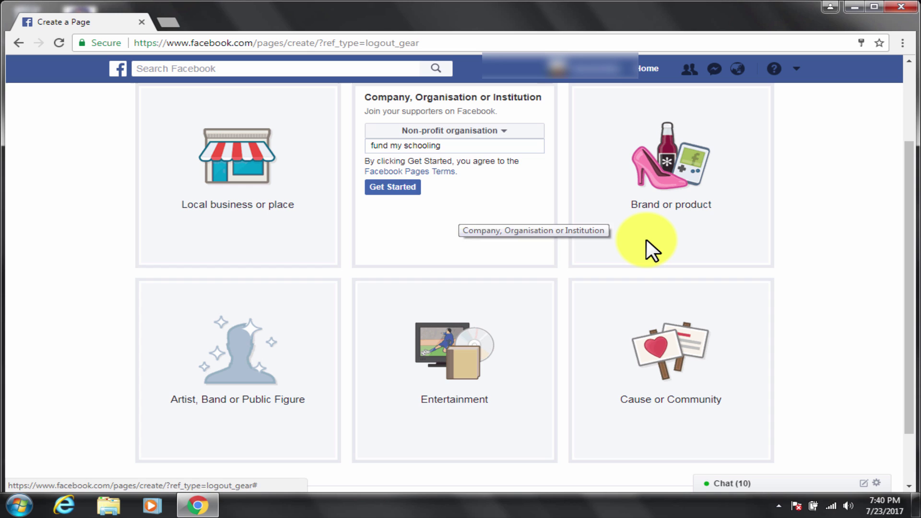
{"action": "key", "text": "Return"}
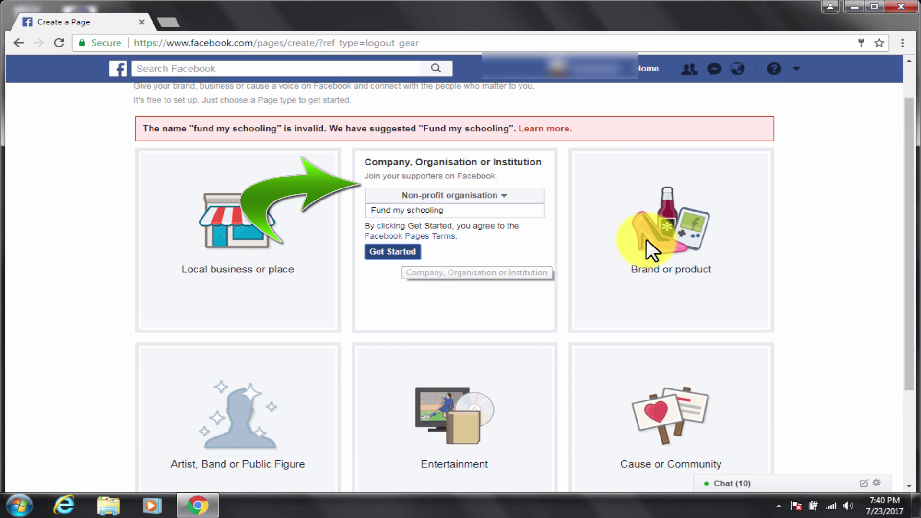
{"action": "key", "text": "Return"}
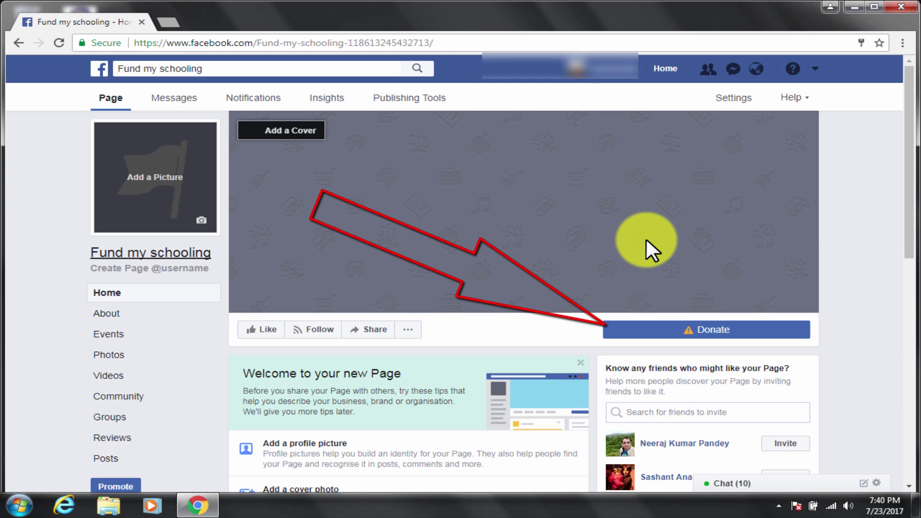
Look over the new page's home and its About section
{"action": "scroll", "coordinate": [647, 240], "scroll_direction": "down", "scroll_amount": 1}
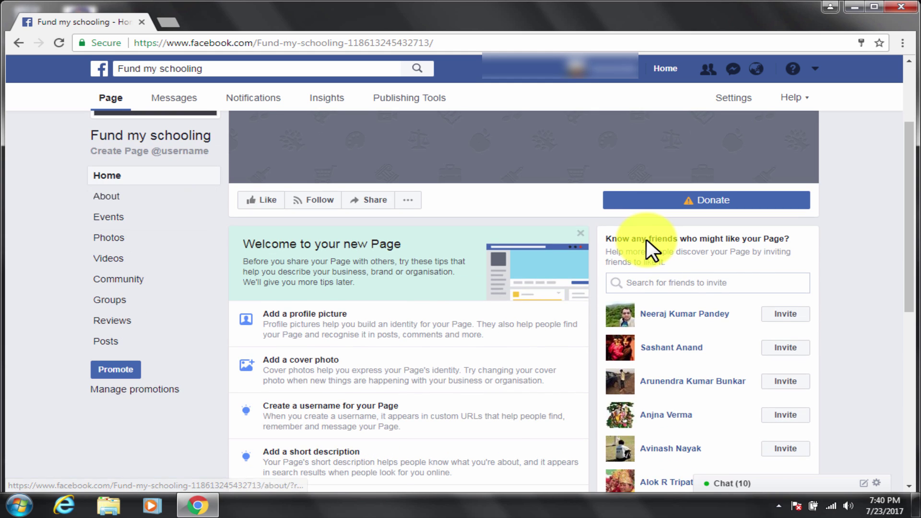
{"action": "scroll", "coordinate": [647, 240], "scroll_direction": "up", "scroll_amount": 1}
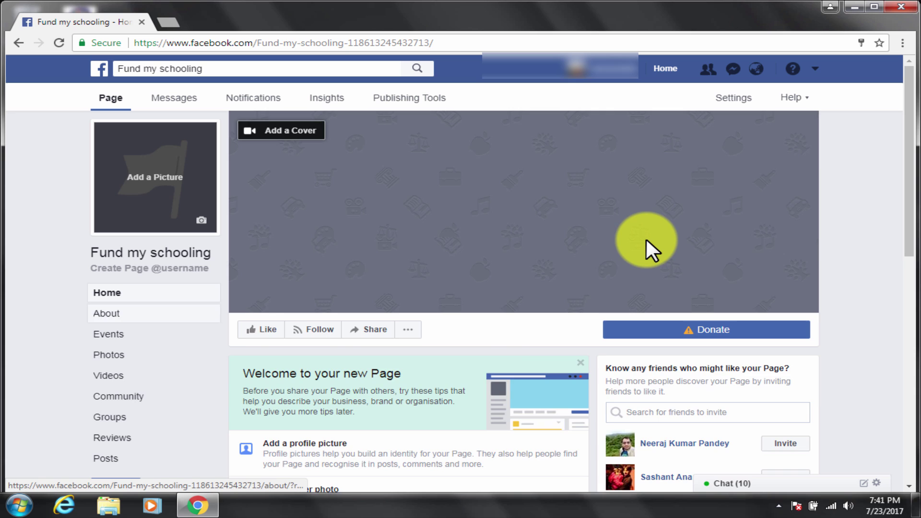
{"action": "left_click", "coordinate": [108, 314]}
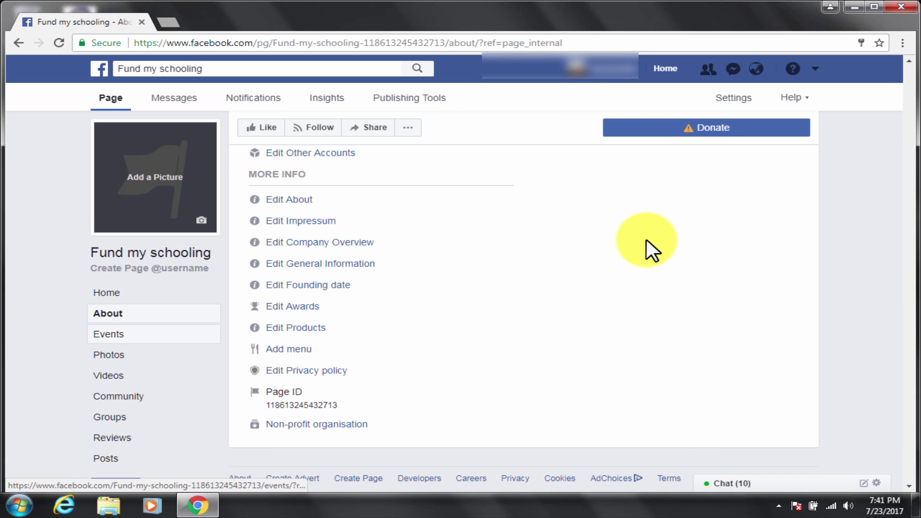
{"action": "scroll", "coordinate": [647, 240], "scroll_direction": "up", "scroll_amount": 3}
{"action": "scroll", "coordinate": [647, 240], "scroll_direction": "up", "scroll_amount": 5}
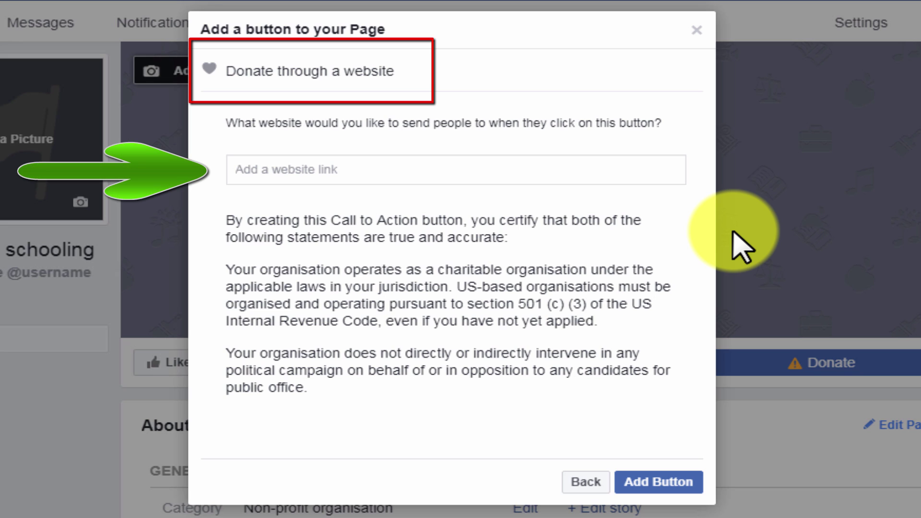
{"action": "type", "text": "www."}
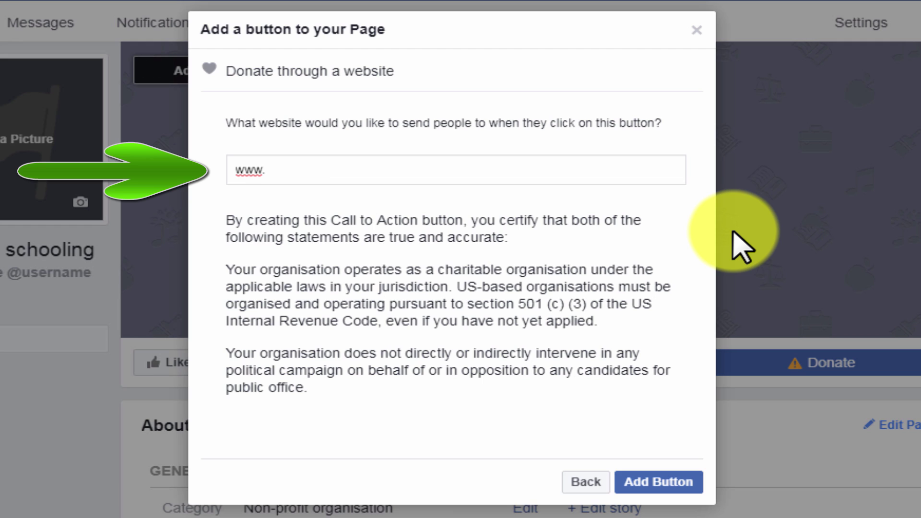
{"action": "type", "text": "fund"}
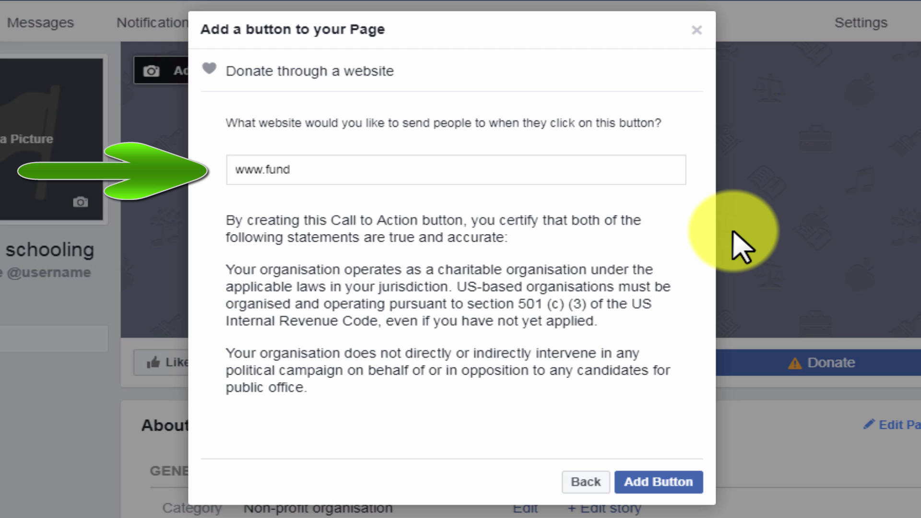
{"action": "type", "text": "mysch"}
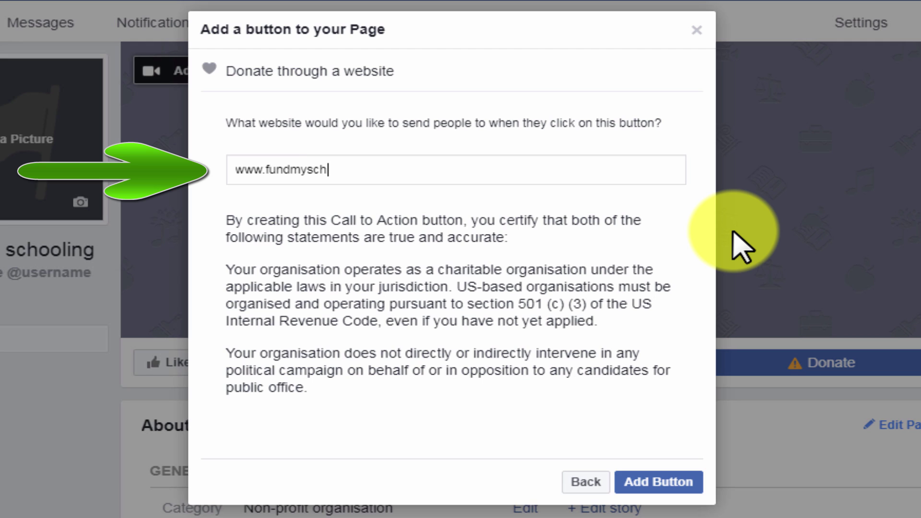
{"action": "type", "text": "ooling.blo"}
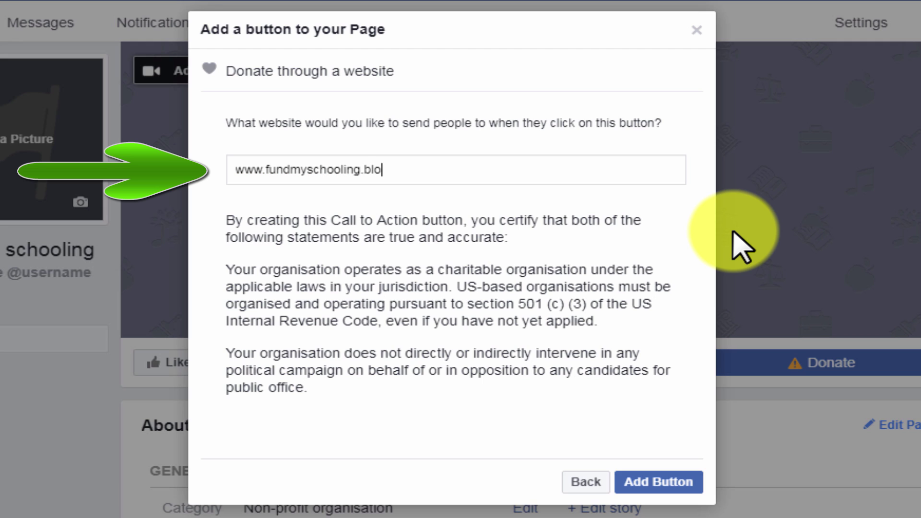
{"action": "type", "text": "gspot.com"}
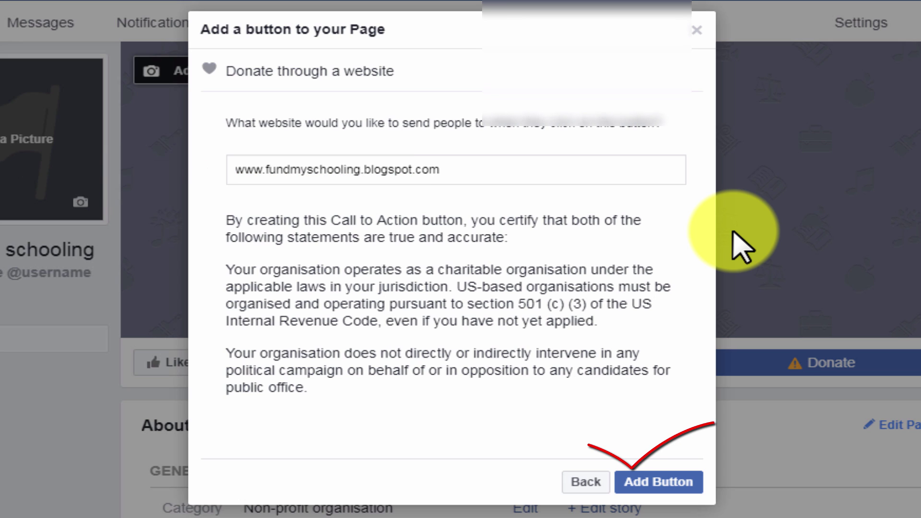
Add the Donate button to the page, test its website link and return to the page's About section
{"action": "key", "text": "Return"}
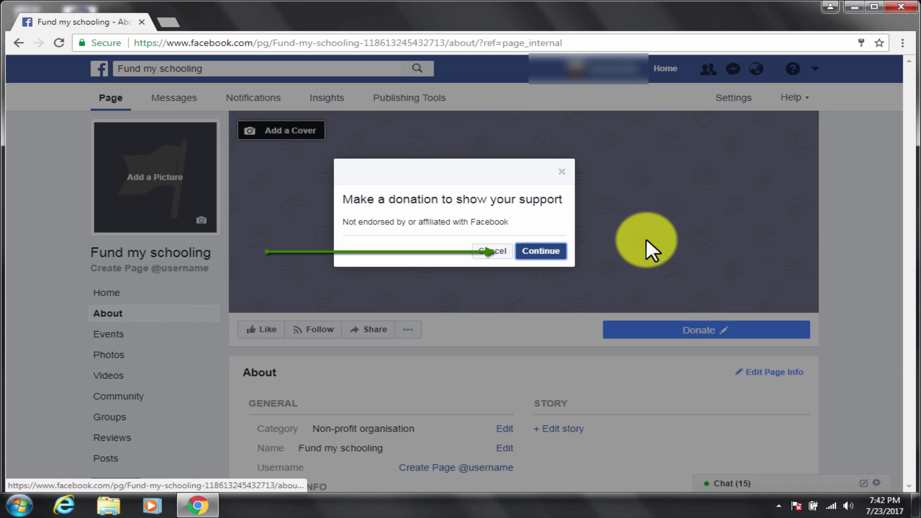
{"action": "key", "text": "Return"}
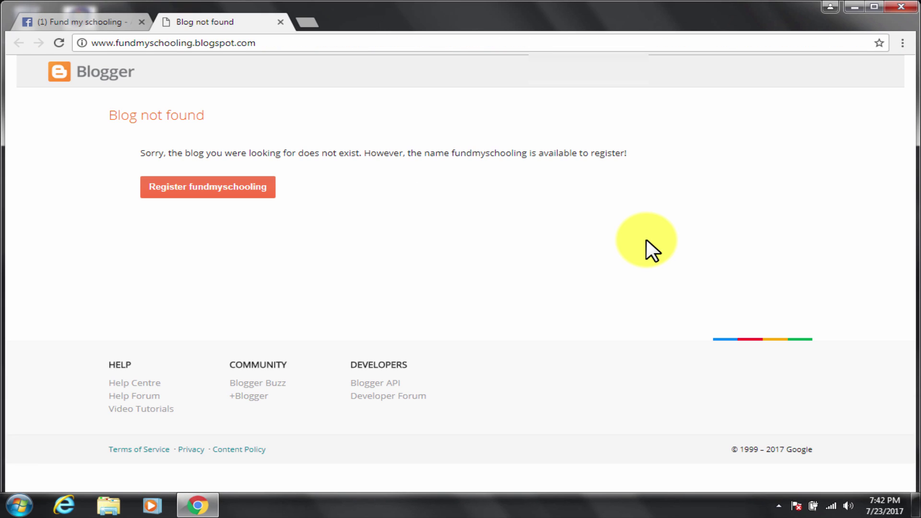
{"action": "key", "text": "ctrl+Tab"}
{"action": "key", "text": "Return"}
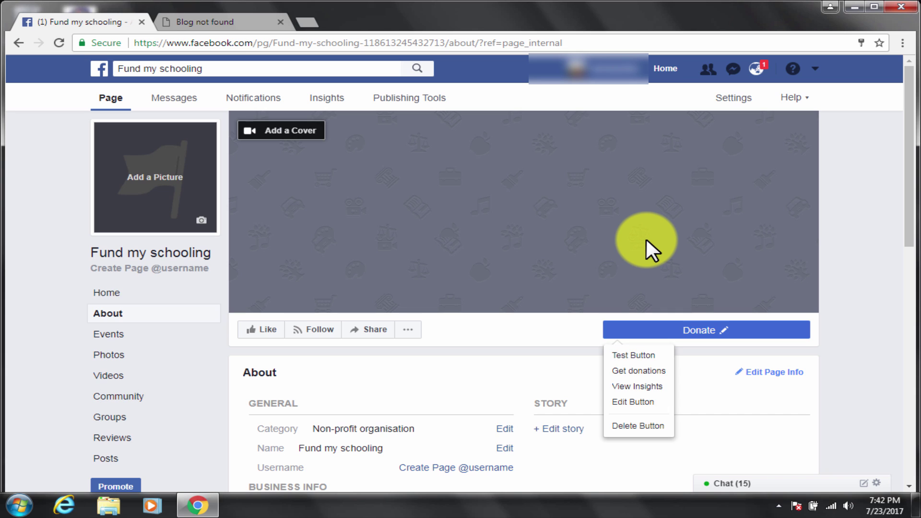
{"action": "key", "text": "Escape"}
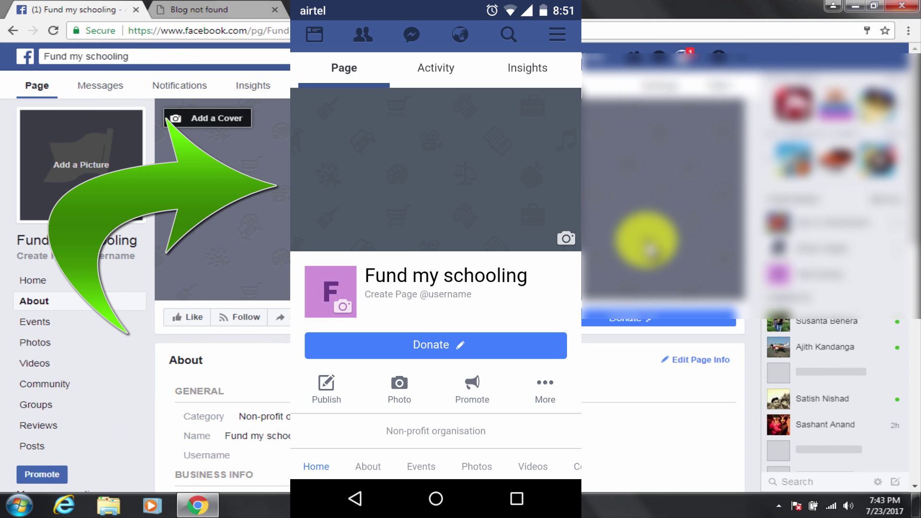
{"action": "key", "text": "super+Down"}
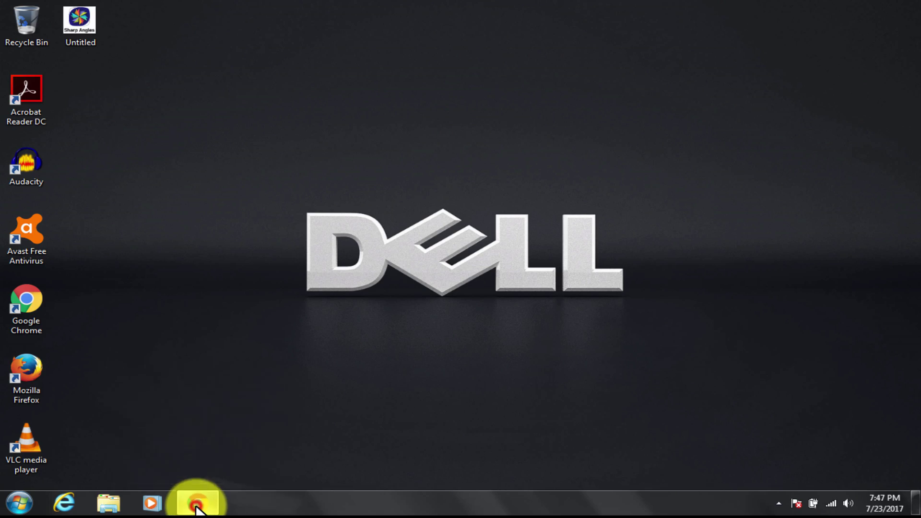
Bring up the Chrome window with the Sharp Angles YouTube channel and look over its uploaded videos
{"action": "left_click", "coordinate": [196, 504]}
{"action": "scroll", "coordinate": [499, 270], "scroll_direction": "down", "scroll_amount": 8}
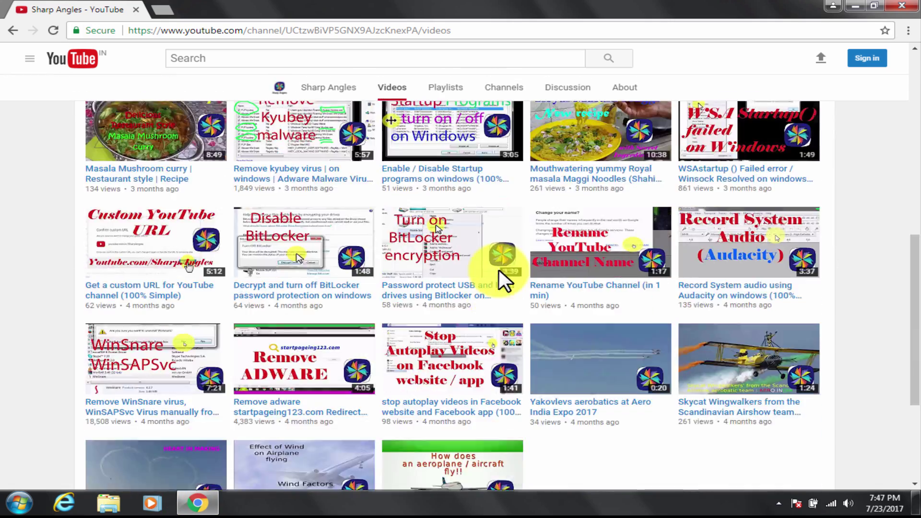
{"action": "scroll", "coordinate": [499, 270], "scroll_direction": "up", "scroll_amount": 10}
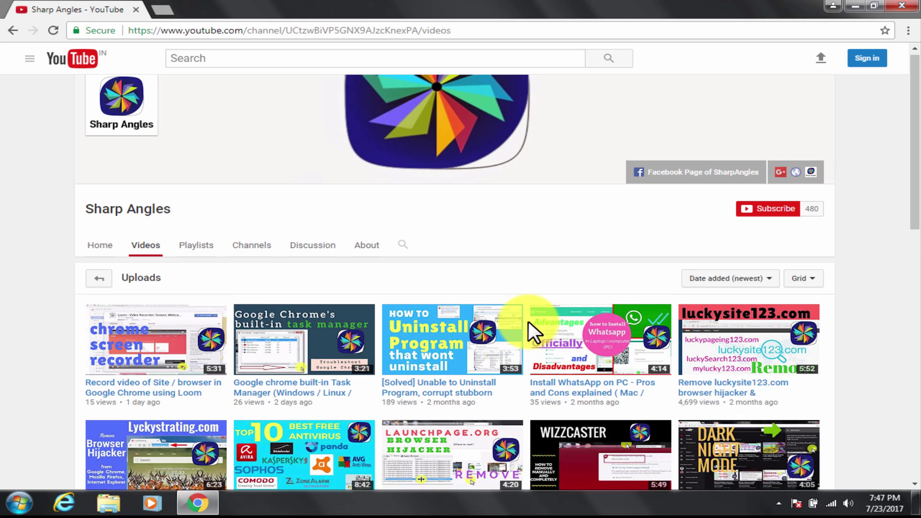
{"action": "scroll", "coordinate": [529, 320], "scroll_direction": "down", "scroll_amount": 3}
{"action": "scroll", "coordinate": [538, 327], "scroll_direction": "up", "scroll_amount": 3}
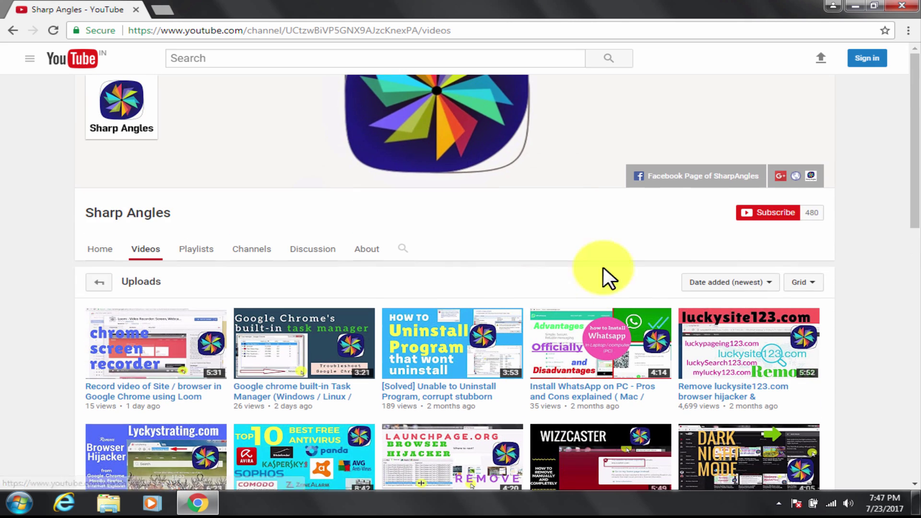